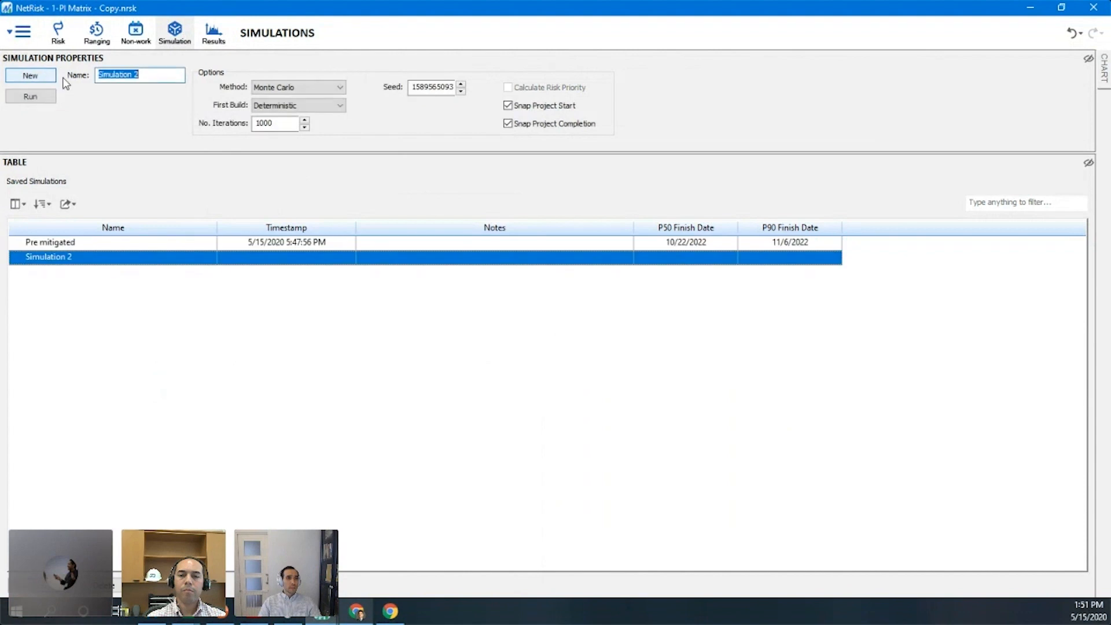
Name the new simulation Risk Priority.
text(Risk Priority)
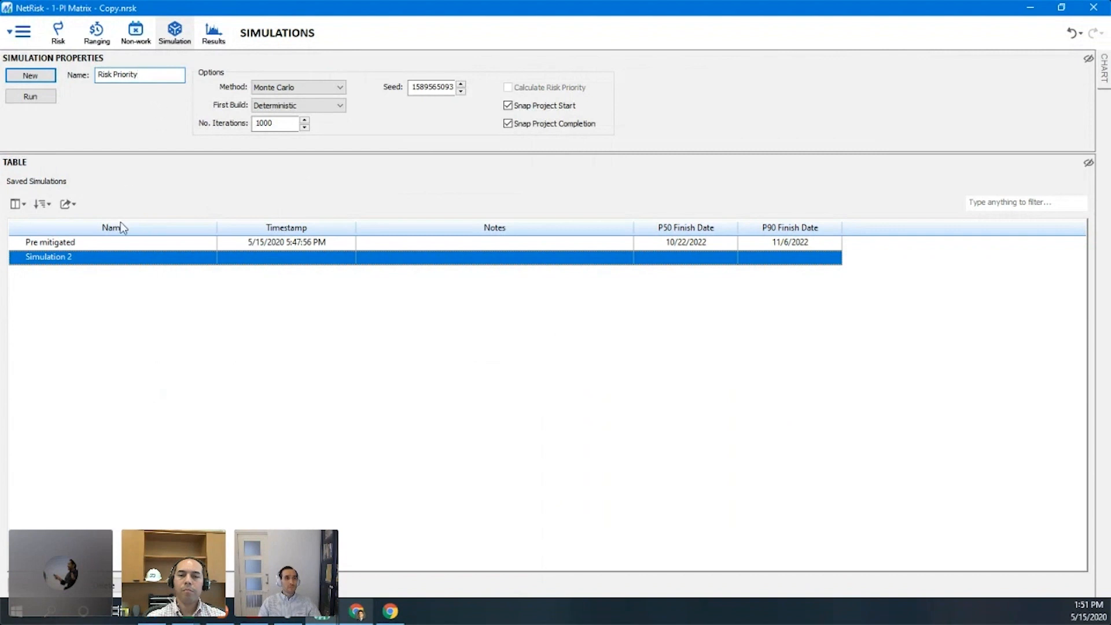
click(118, 243)
double_click(120, 257)
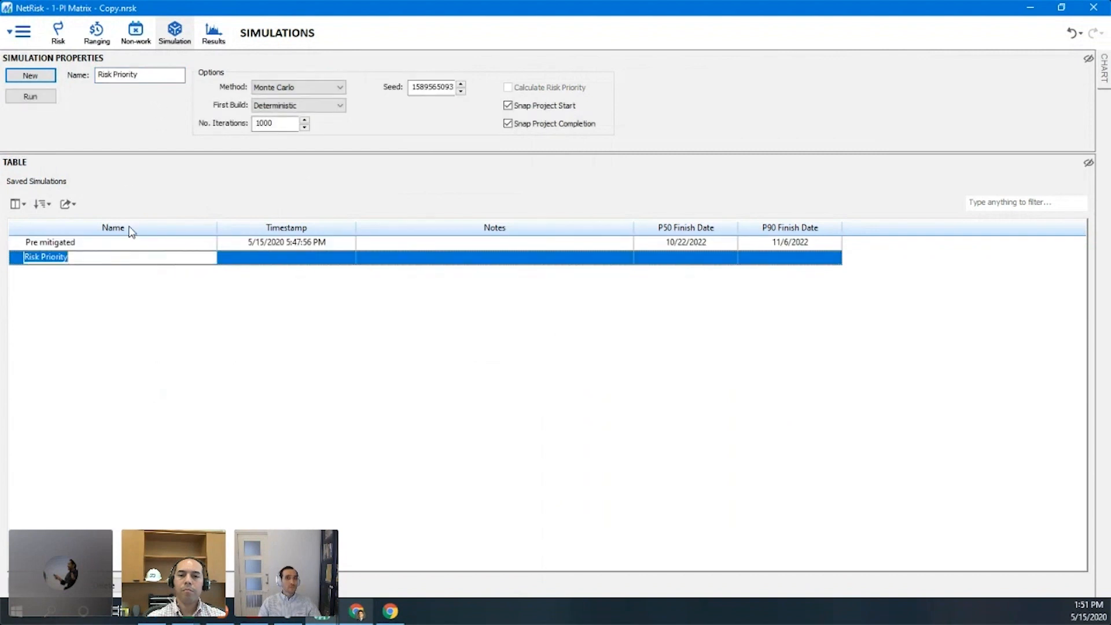
Show only the risk register in the Risk view by hiding the risk properties and the activity assignments table.
click(64, 38)
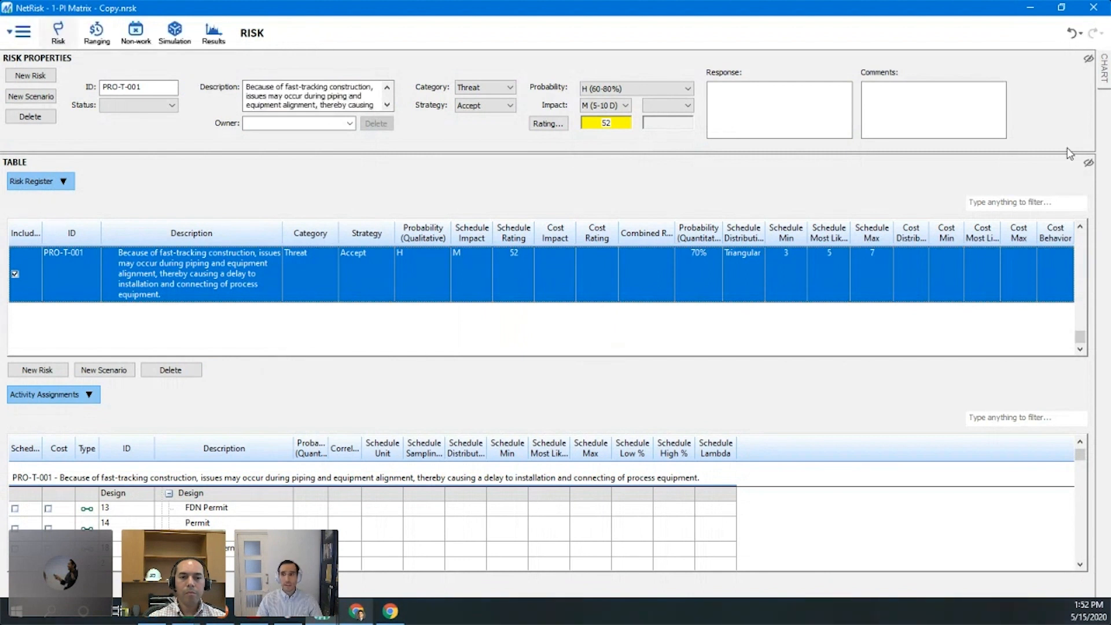
click(1087, 59)
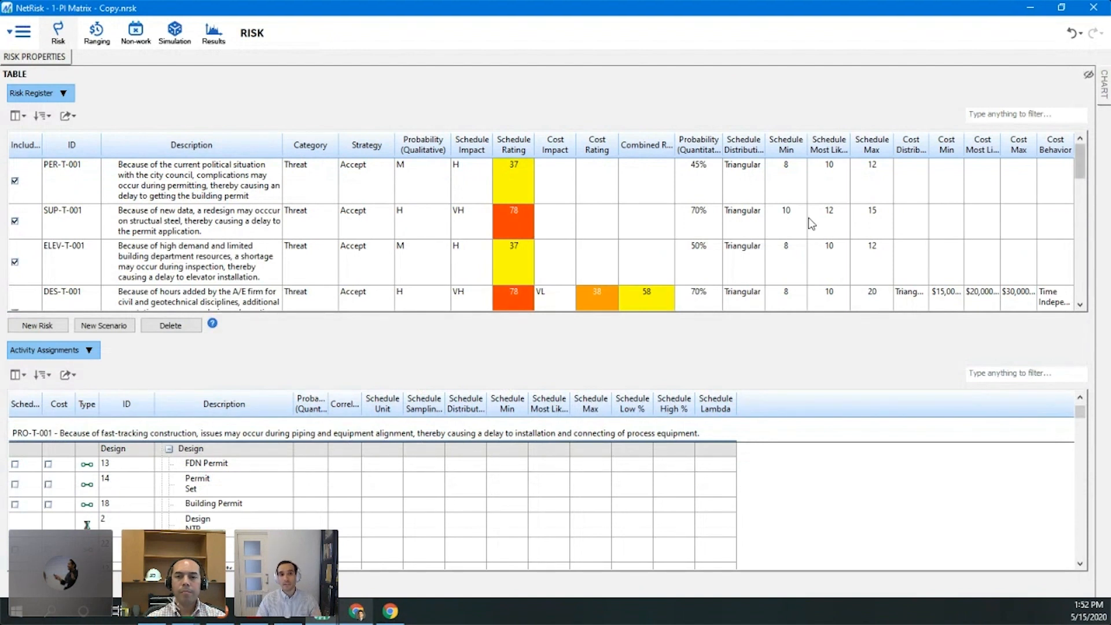
click(88, 362)
click(98, 402)
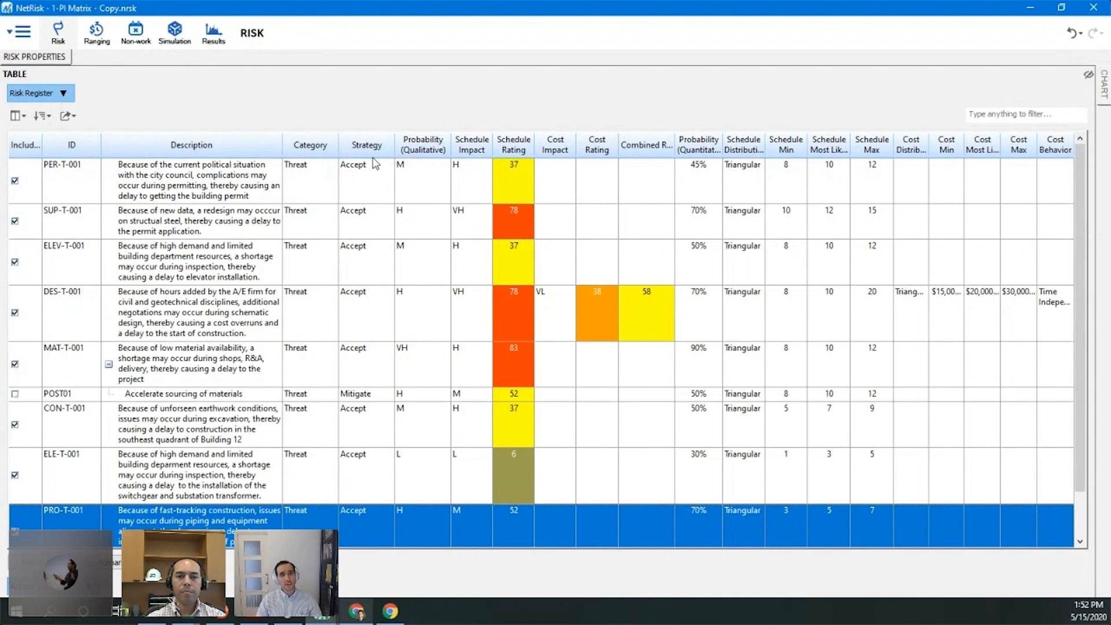
Set the strategy of risk PER-T-001 to Mitigate.
click(369, 176)
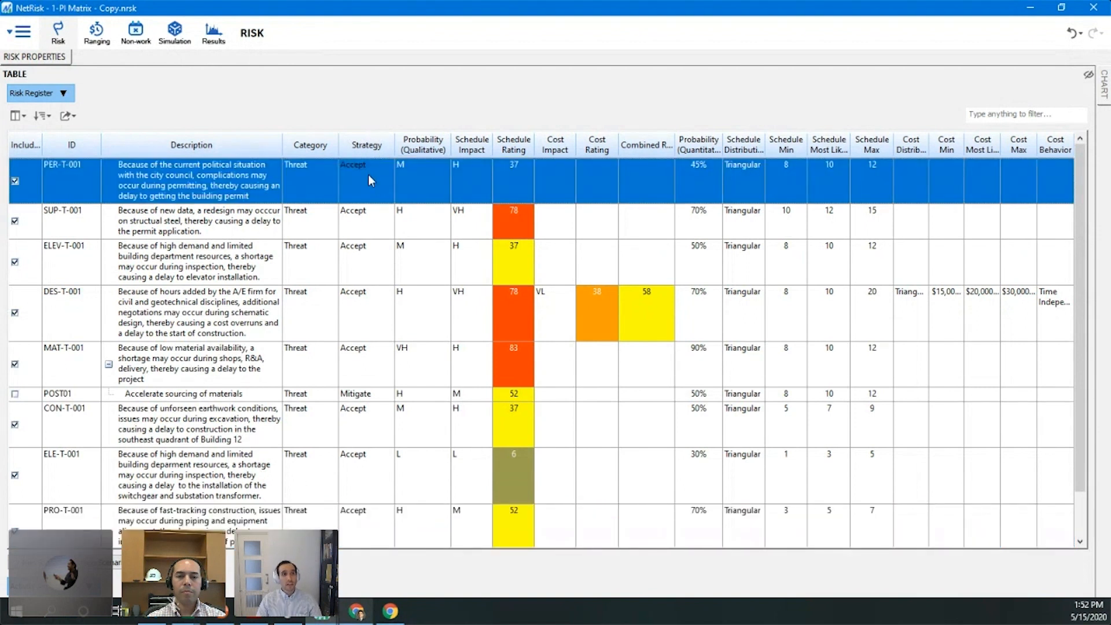
click(368, 175)
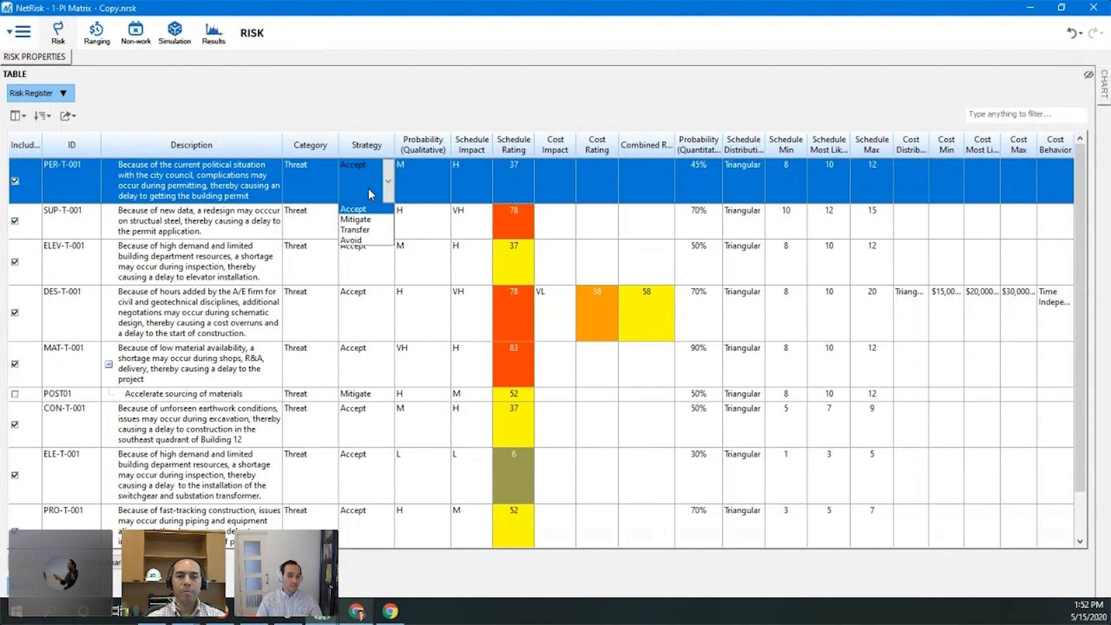
click(361, 220)
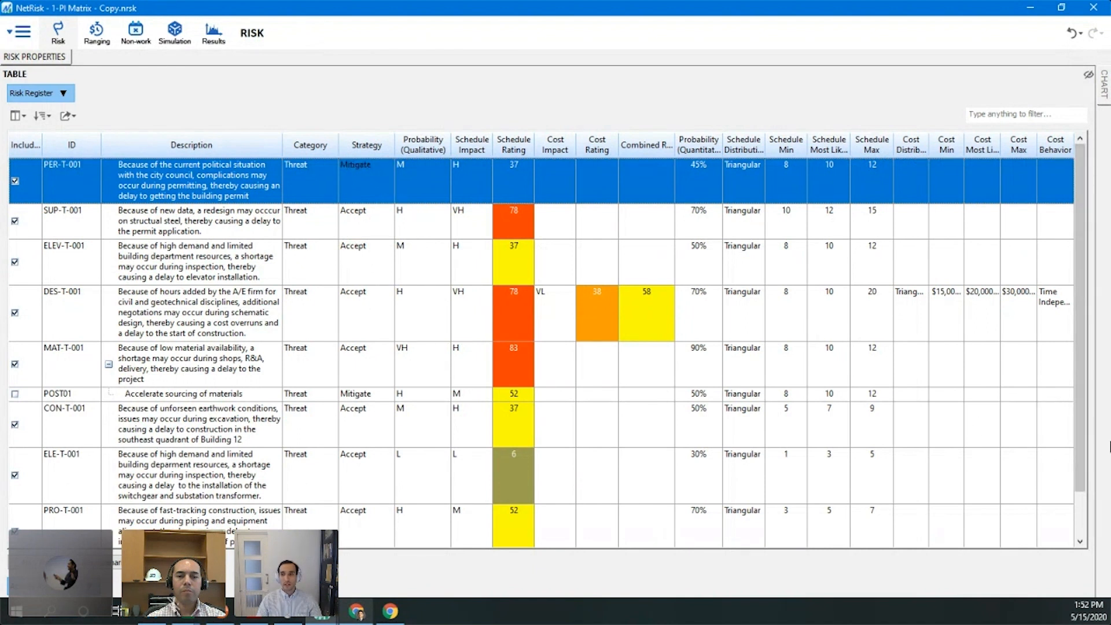
Fill the Strategy value Mitigate down from the top row to all risks in the register.
scroll(1084, 503, down, 1)
click(354, 502)
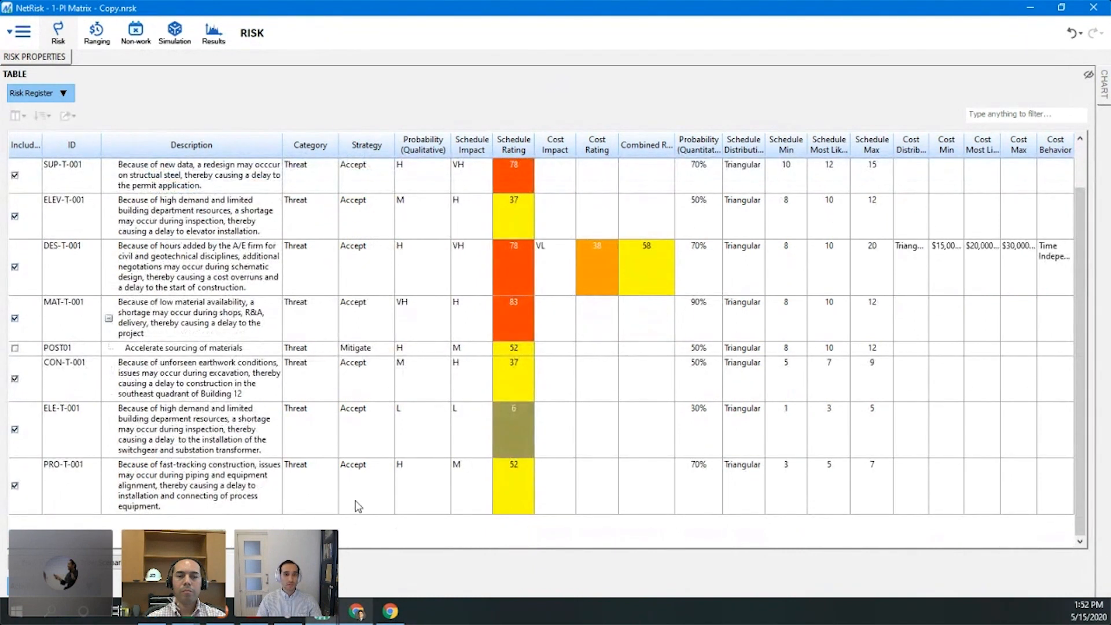
key(ctrl+a)
right_click(356, 498)
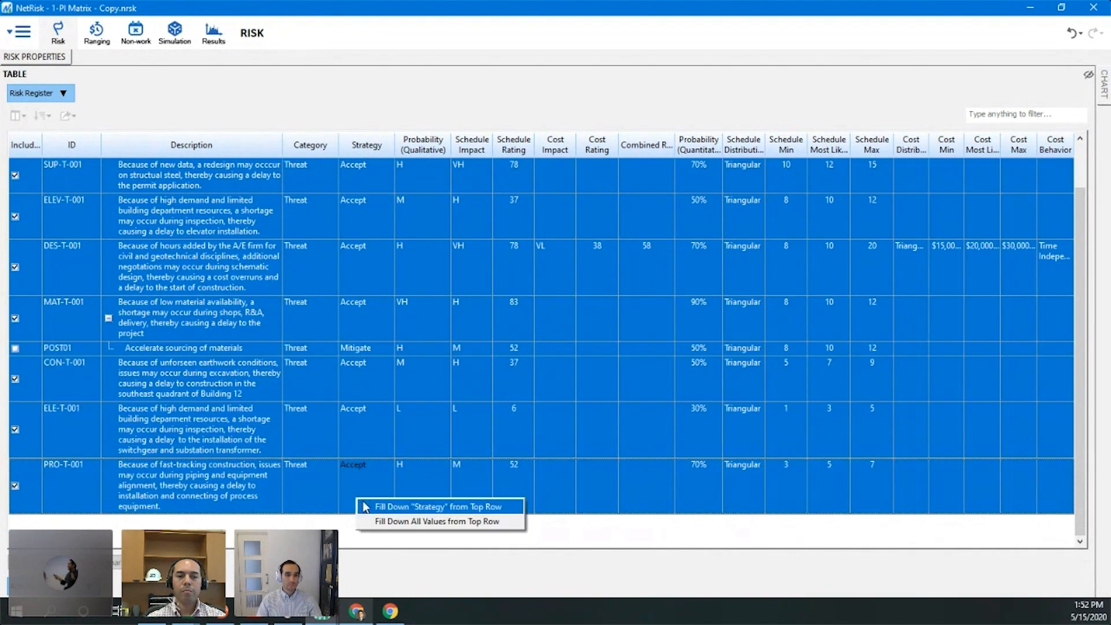
click(370, 509)
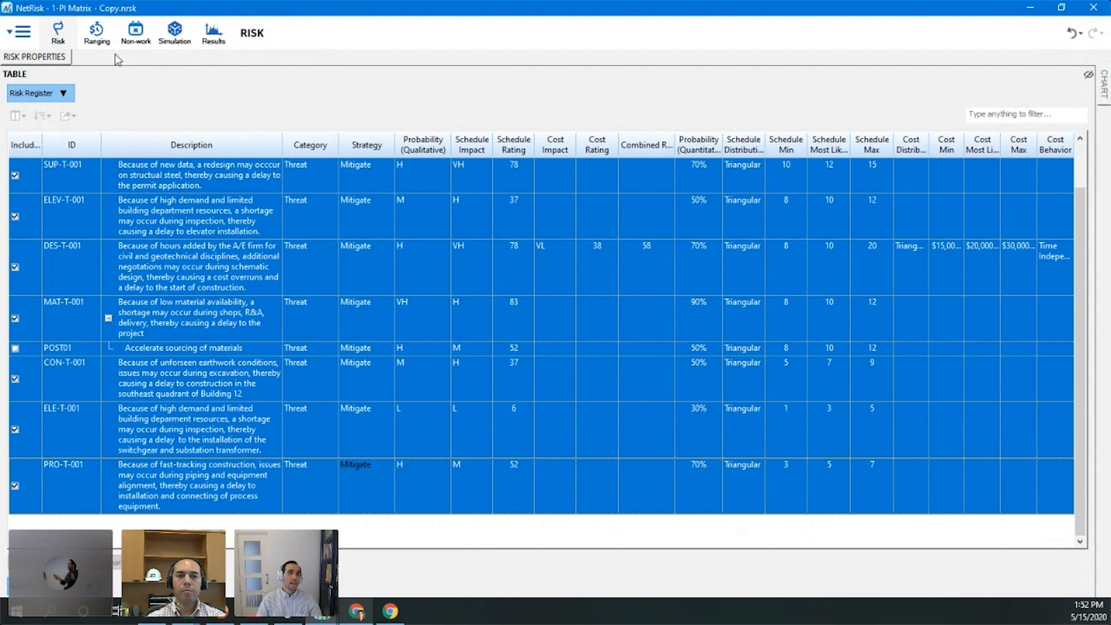
click(25, 172)
scroll(25, 172, up, 1)
click(25, 172)
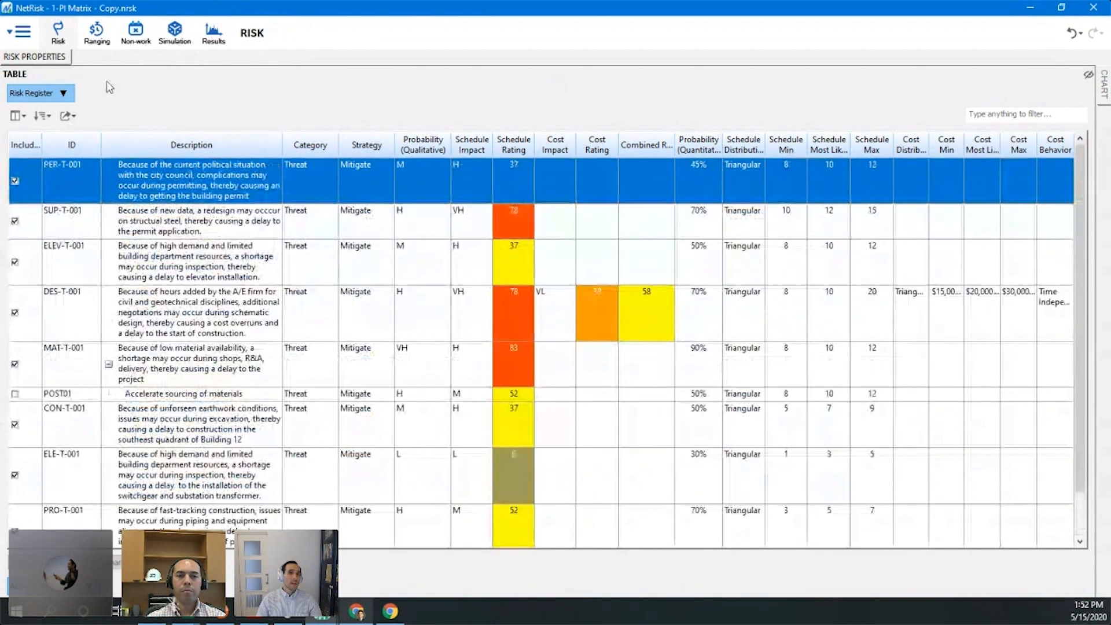
key(Down)
Set the Risk Priority simulation to 100 iterations and run it.
click(173, 34)
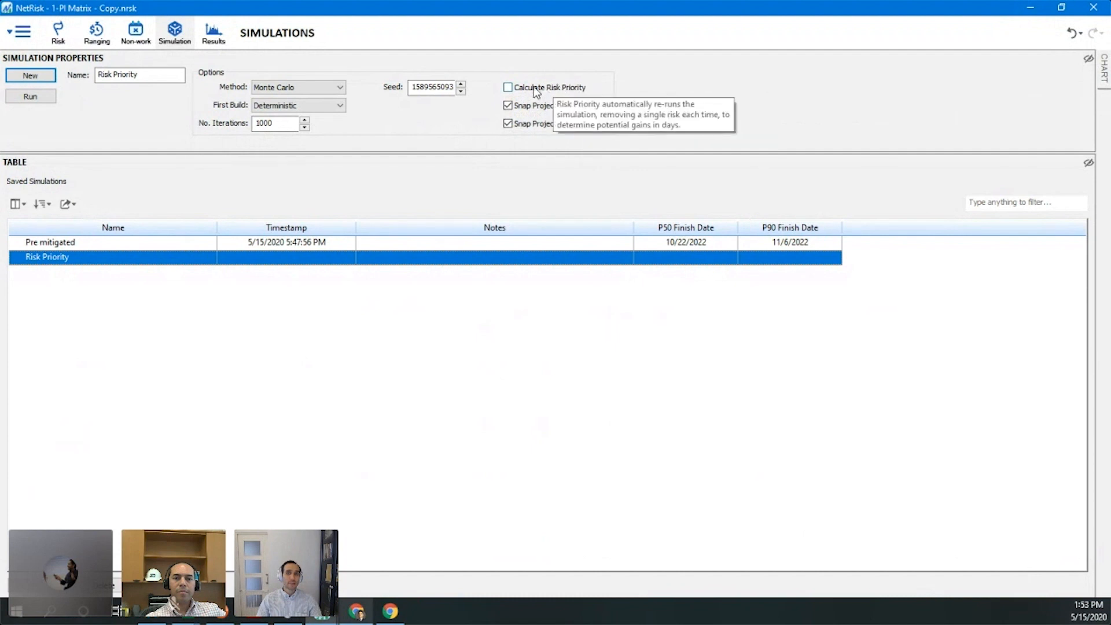
click(287, 130)
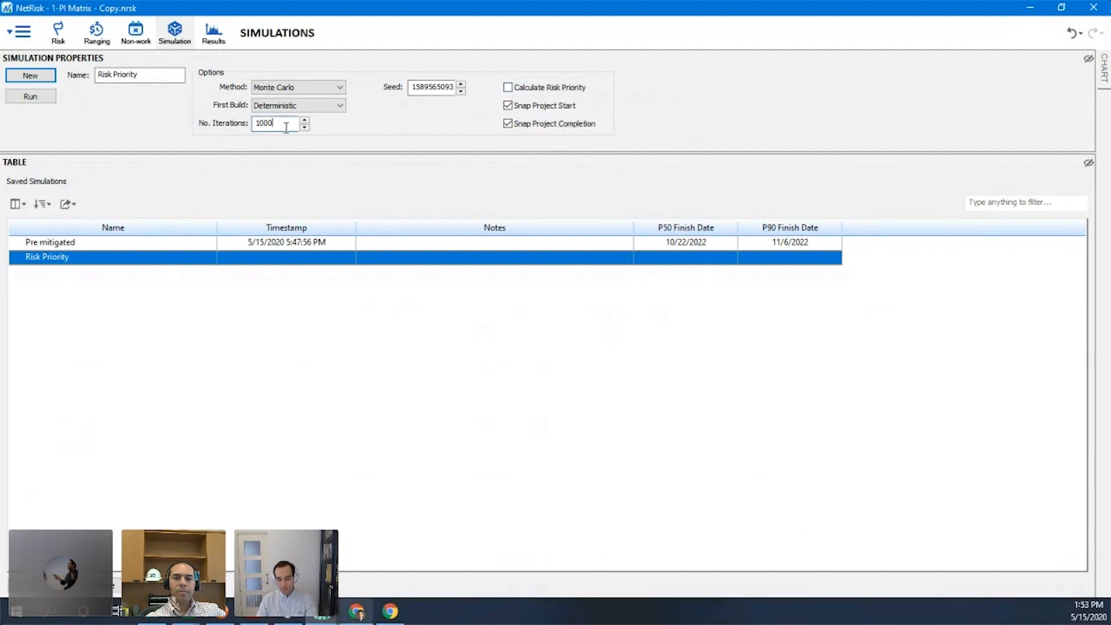
click(41, 95)
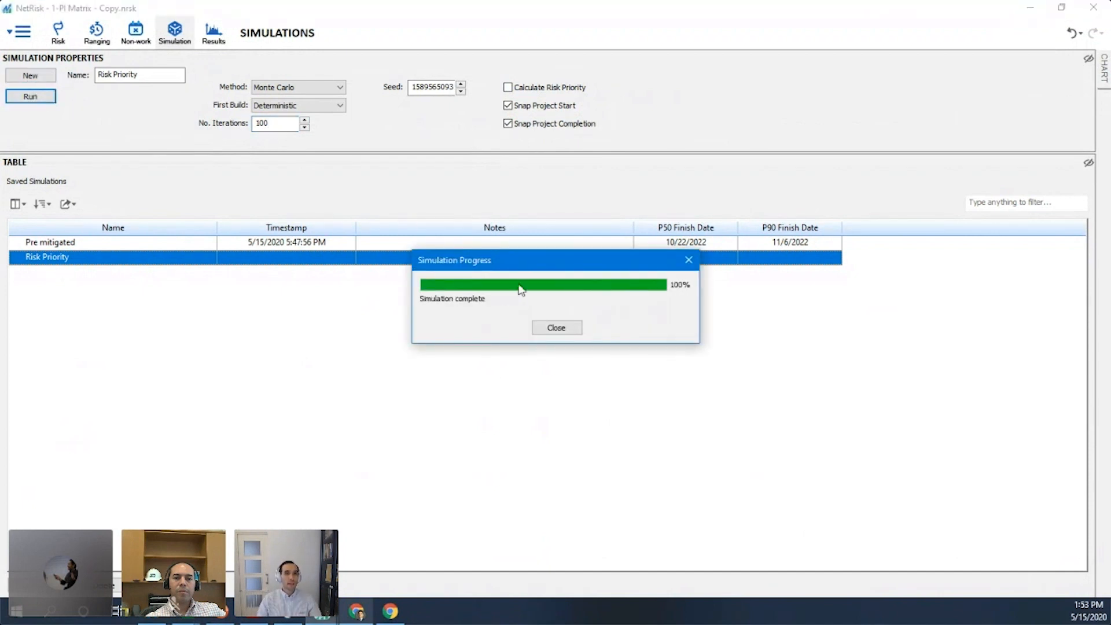
click(555, 325)
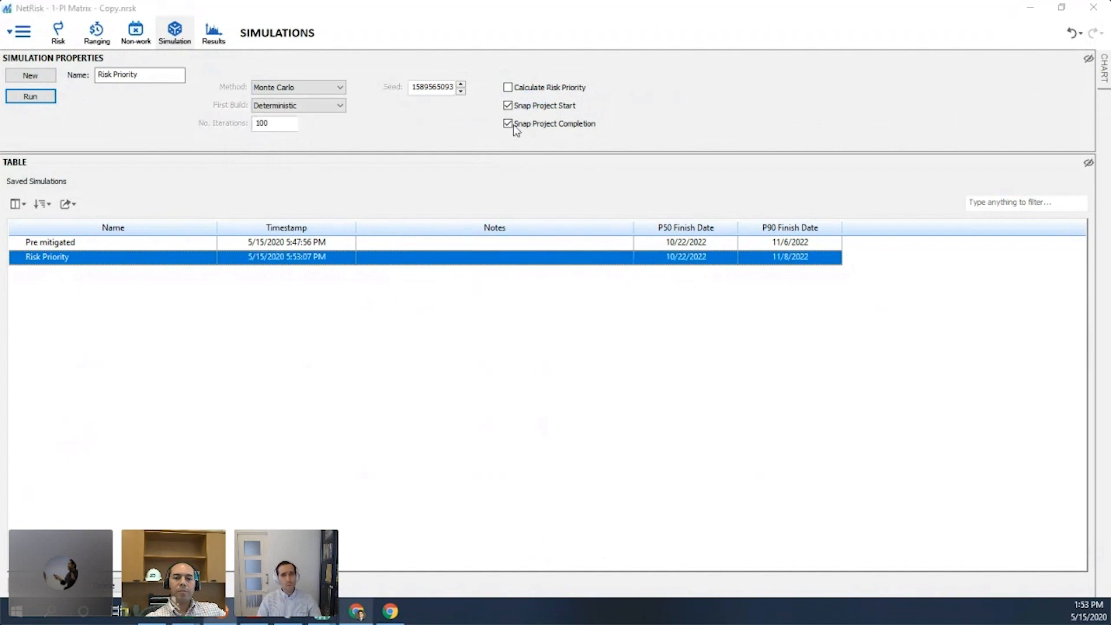
Create another simulation with 100 iterations and Calculate Risk Priority enabled, and run it.
click(32, 75)
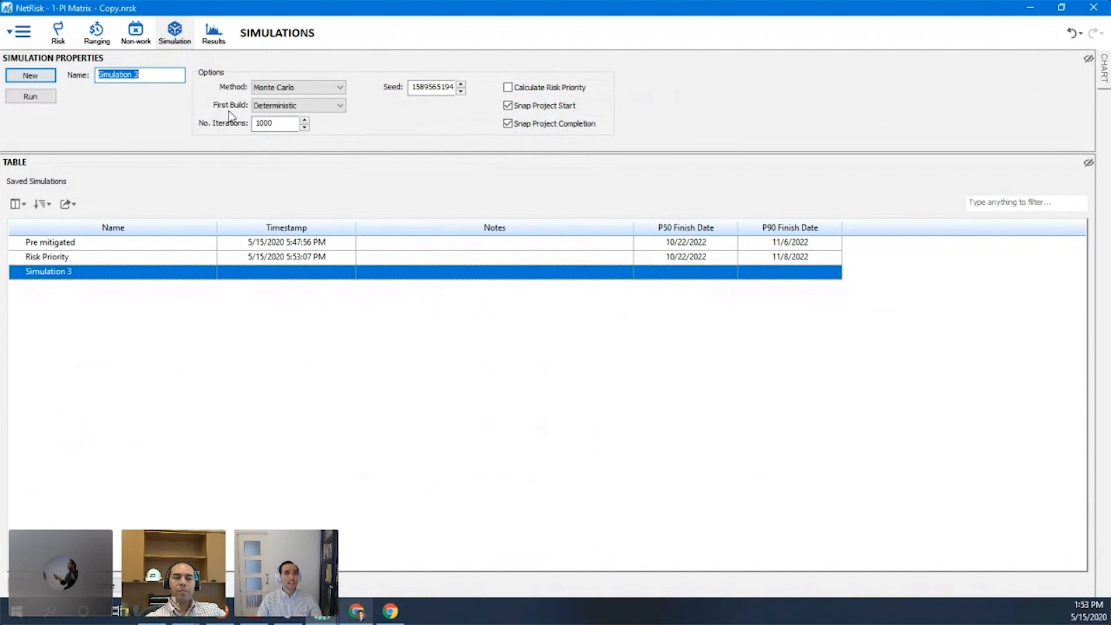
click(280, 123)
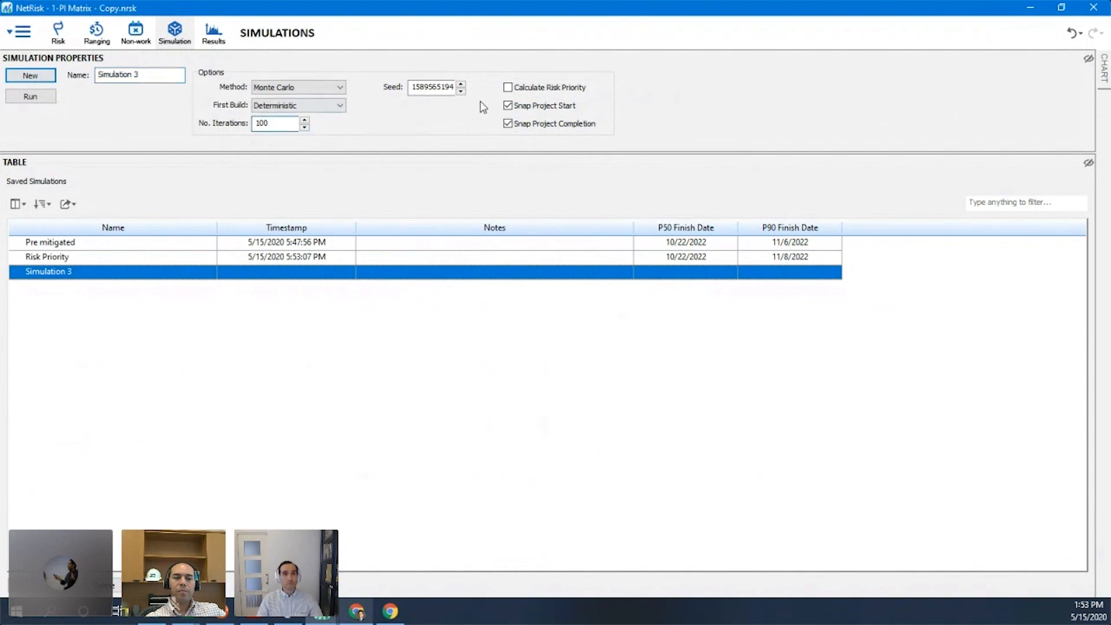
click(508, 88)
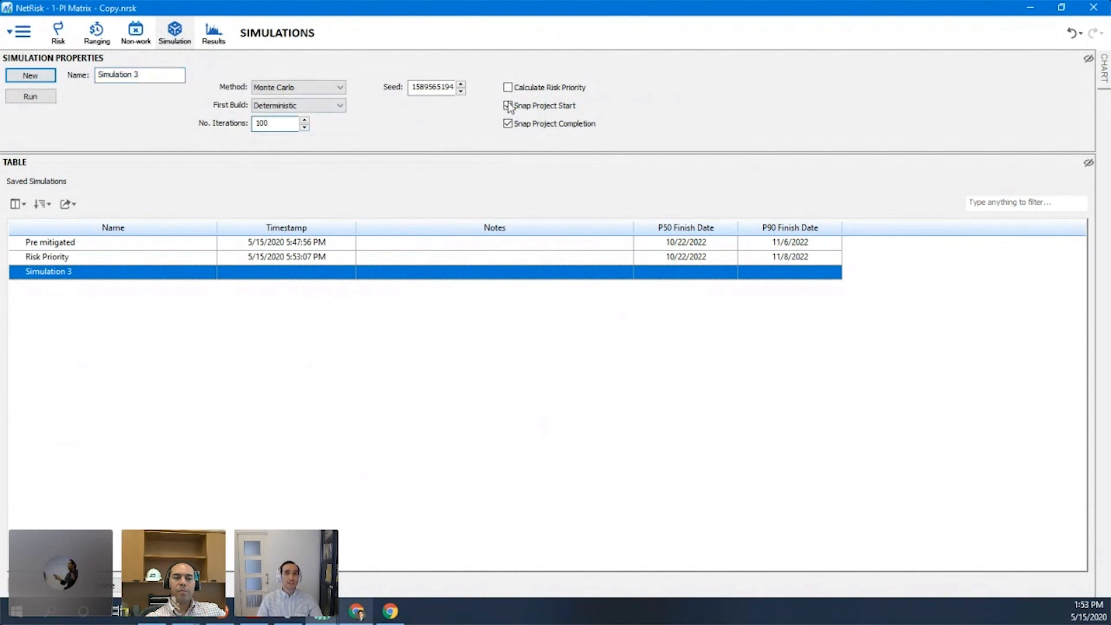
click(46, 99)
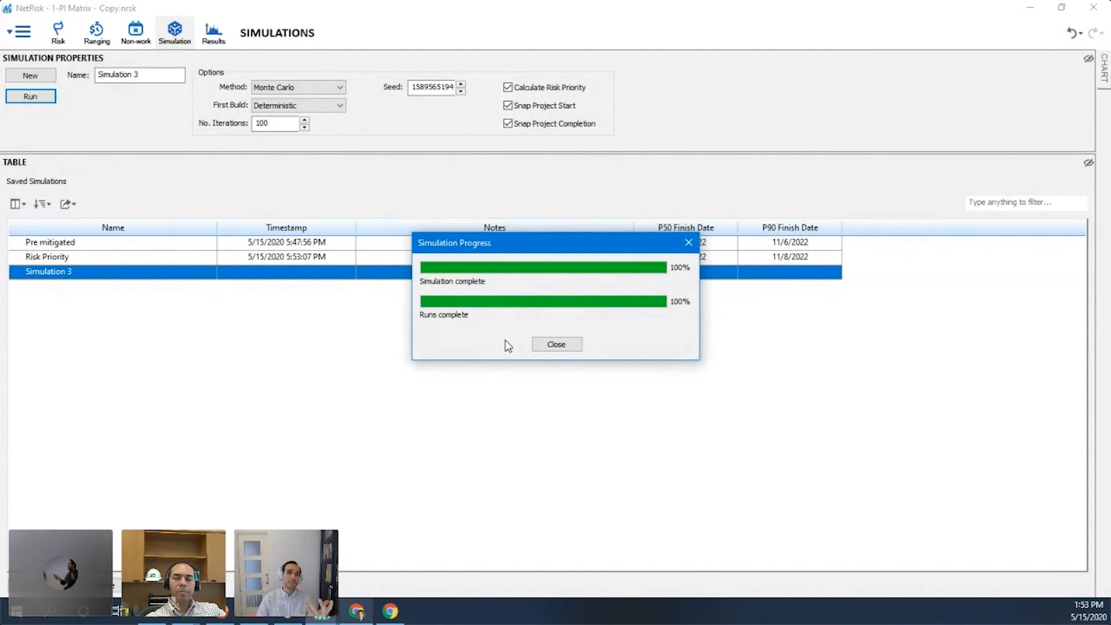
click(550, 346)
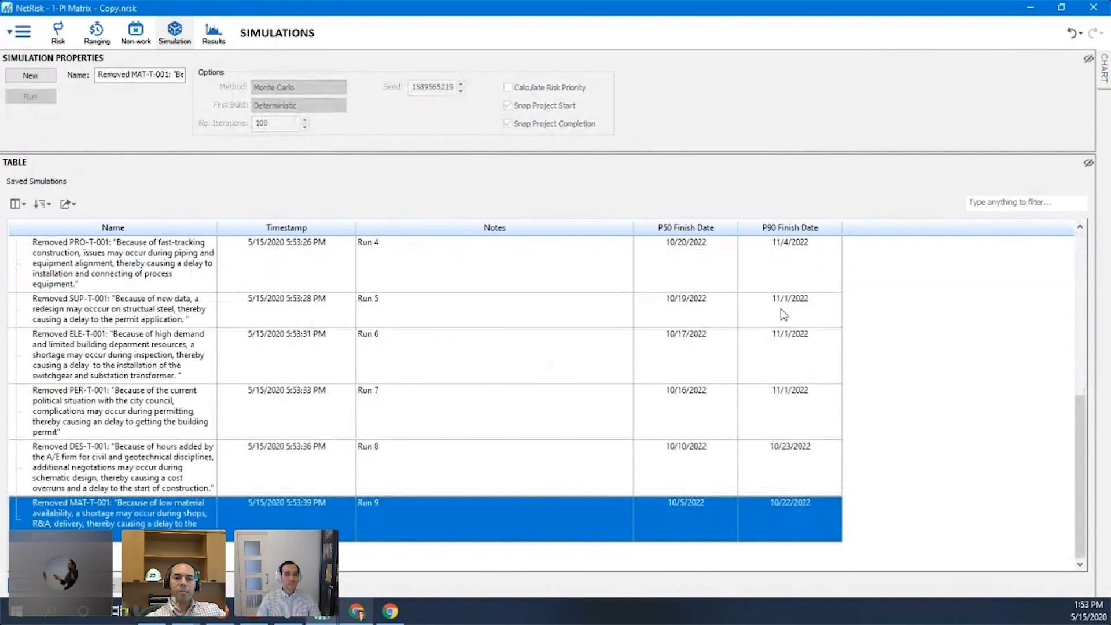
drag(1079, 405, 1079, 241)
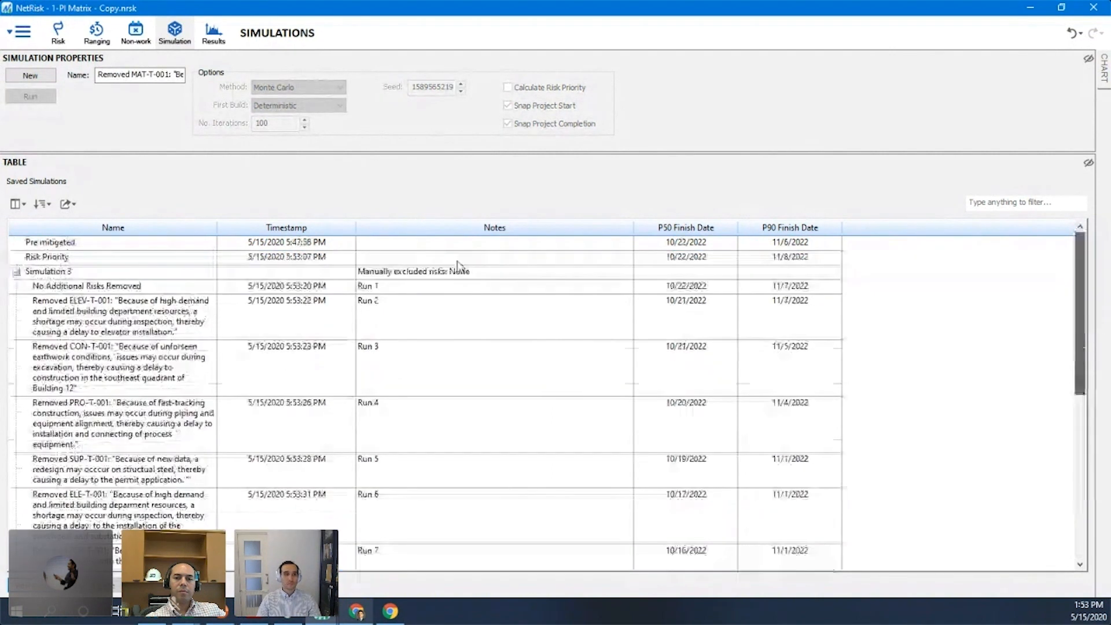
Add the Pre mitigated simulation to the completion date results to compare it with the run that removed MAT-T-001.
click(213, 35)
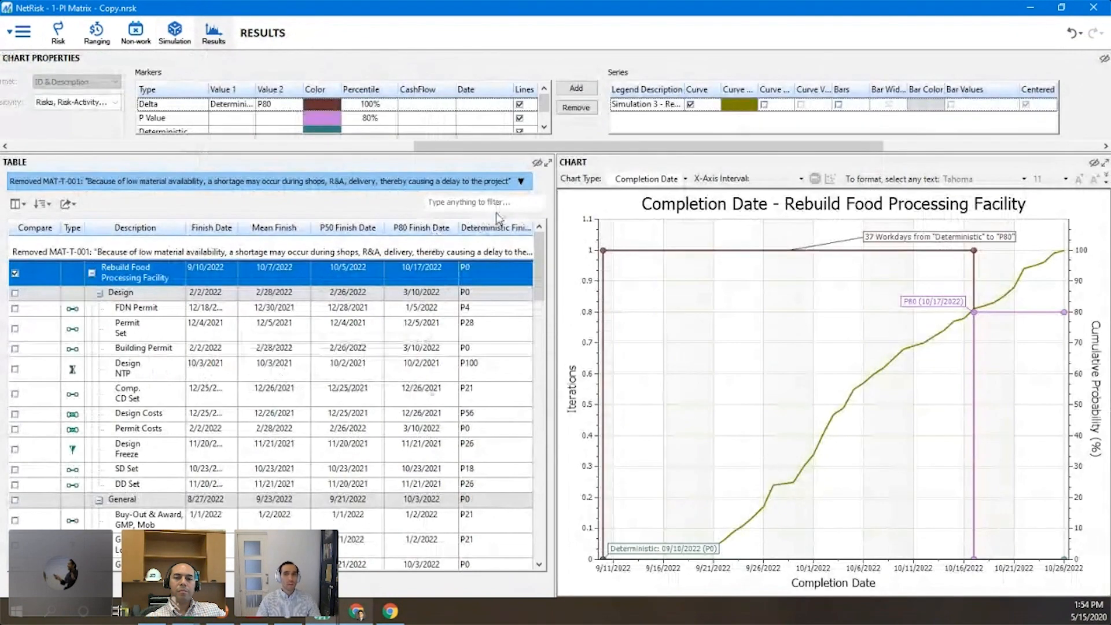
click(522, 182)
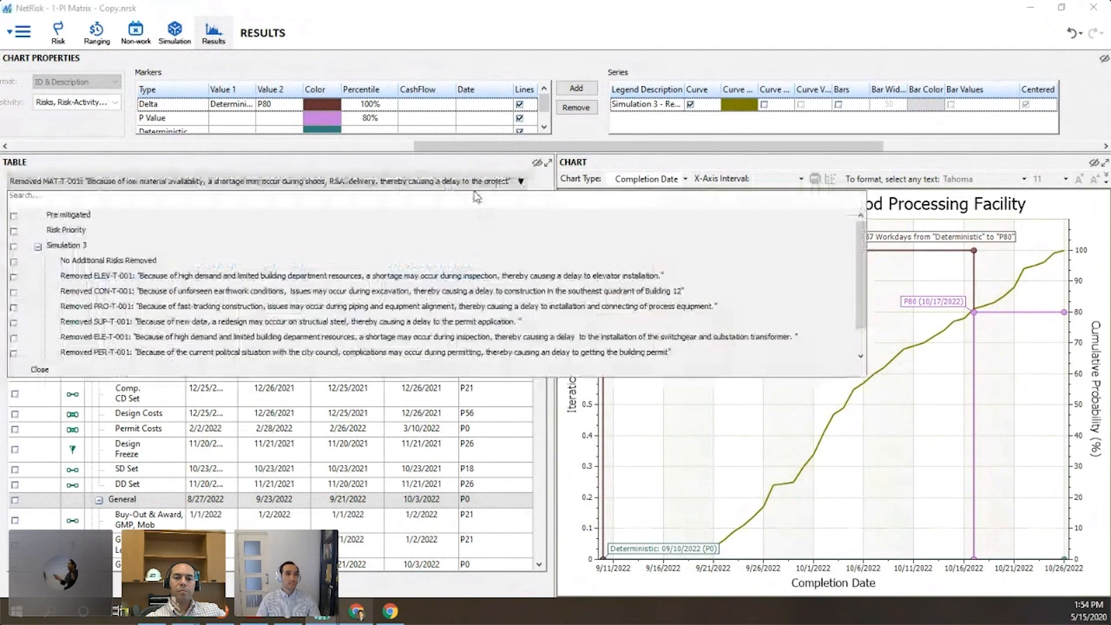
click(13, 217)
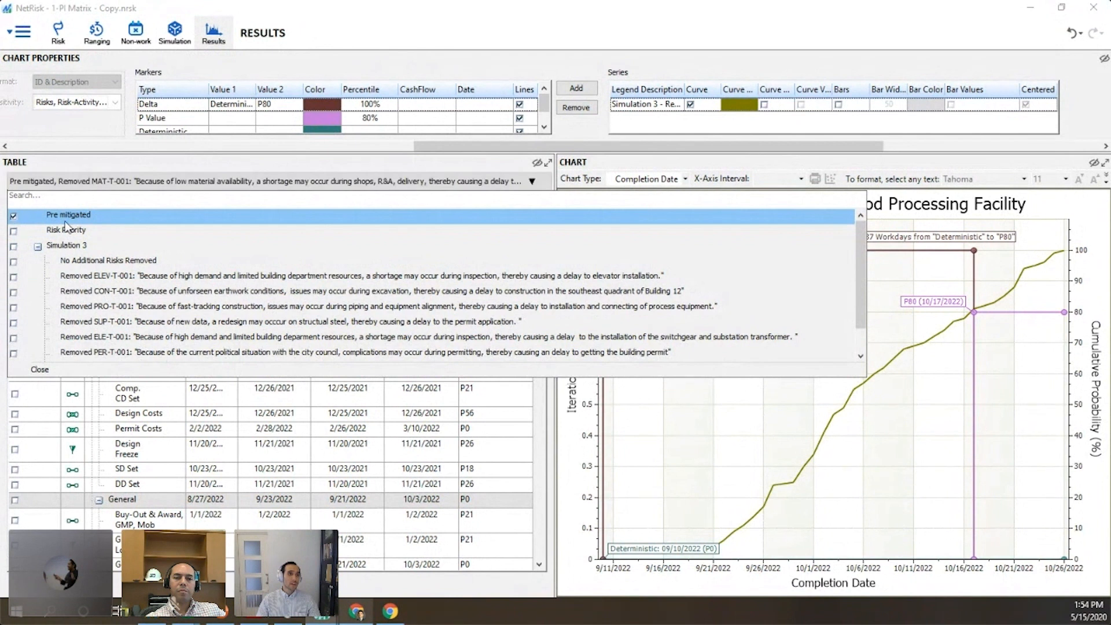
click(51, 368)
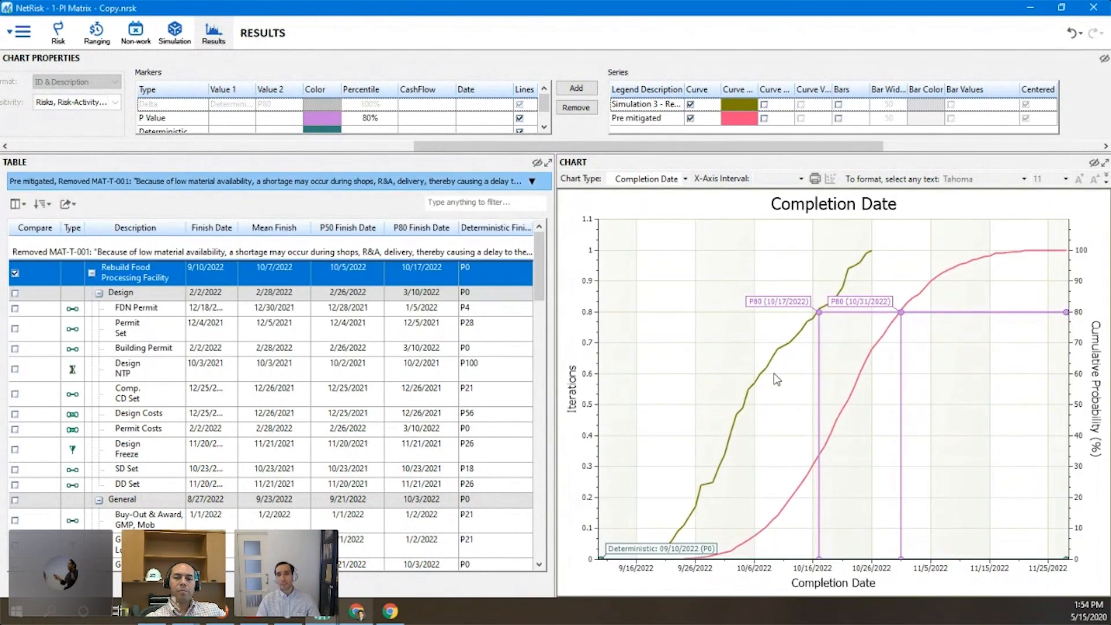
click(850, 310)
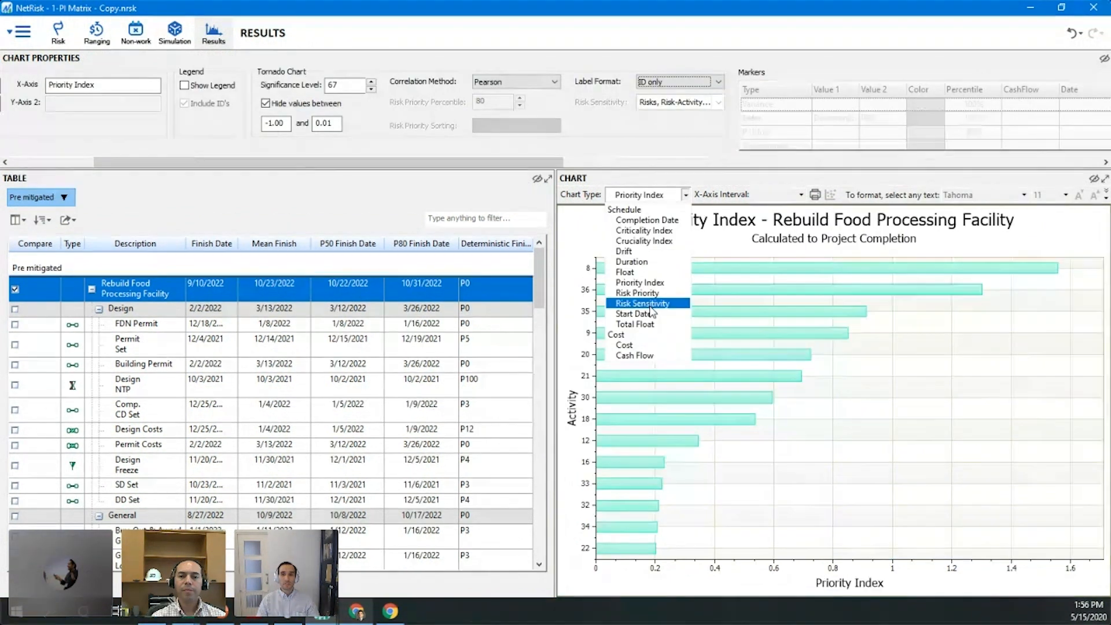
Display the Risk Sensitivity chart for risks only, excluding risk-activity assignments, and inspect the DES-T-001 bar.
click(642, 303)
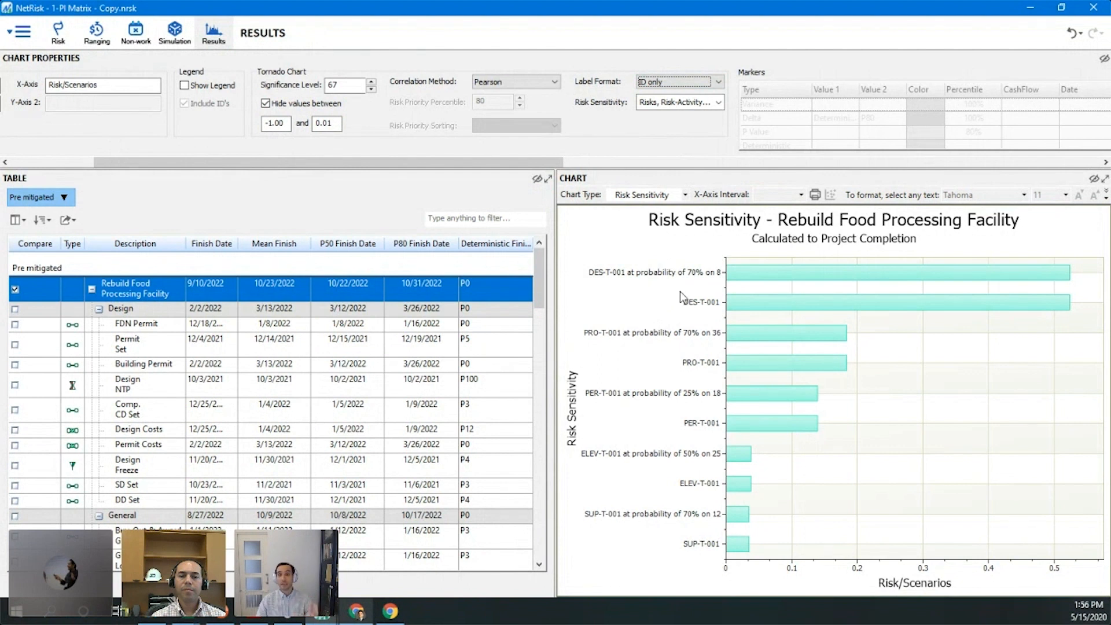
click(718, 102)
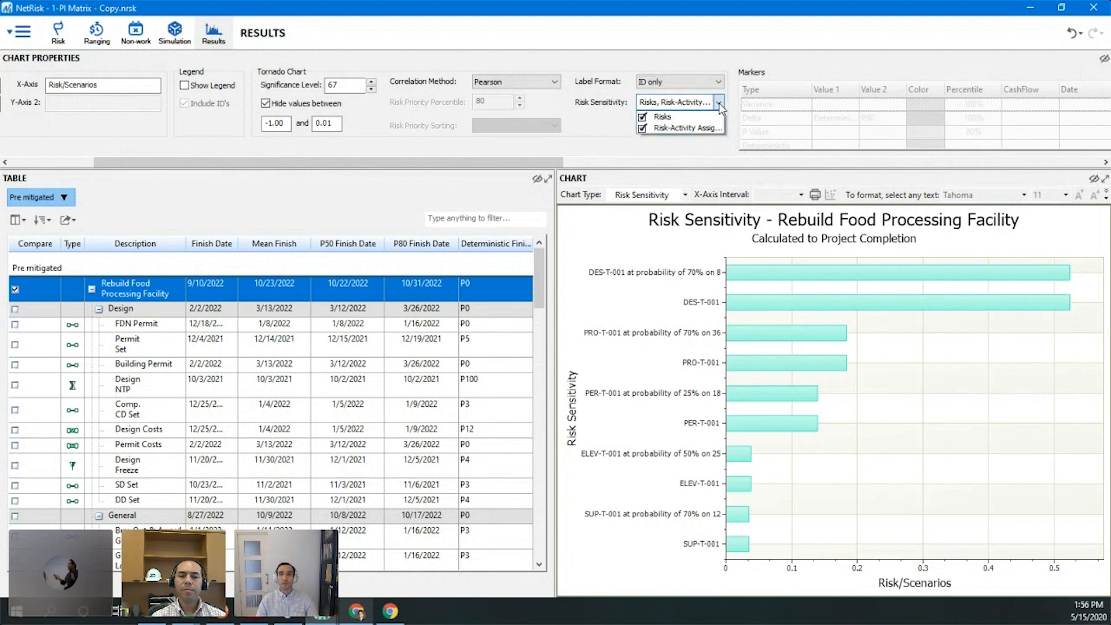
click(699, 128)
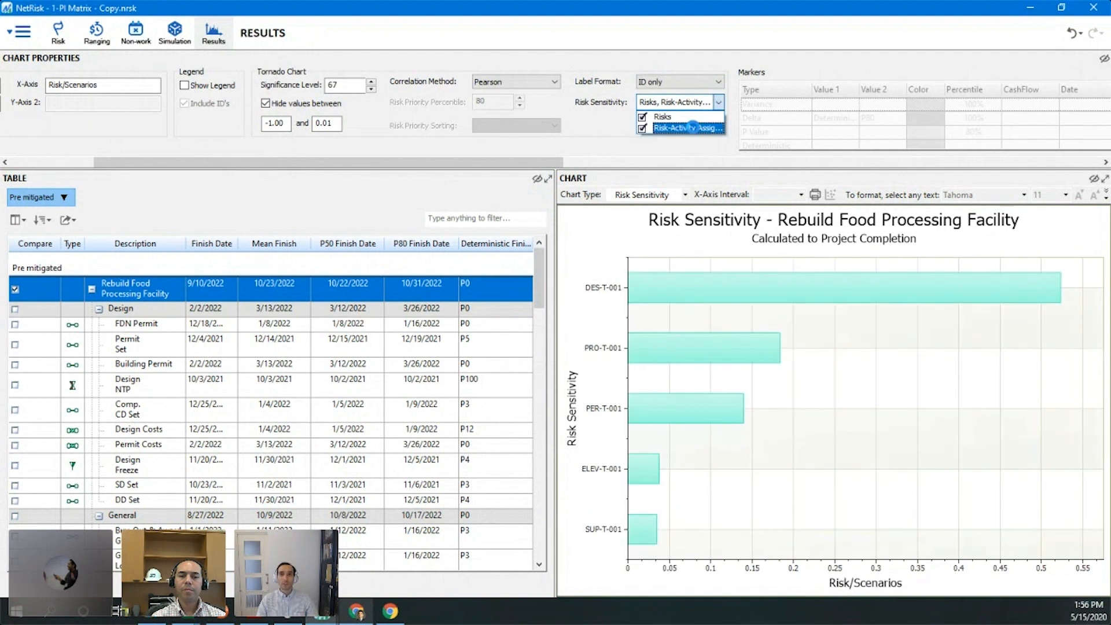
click(621, 139)
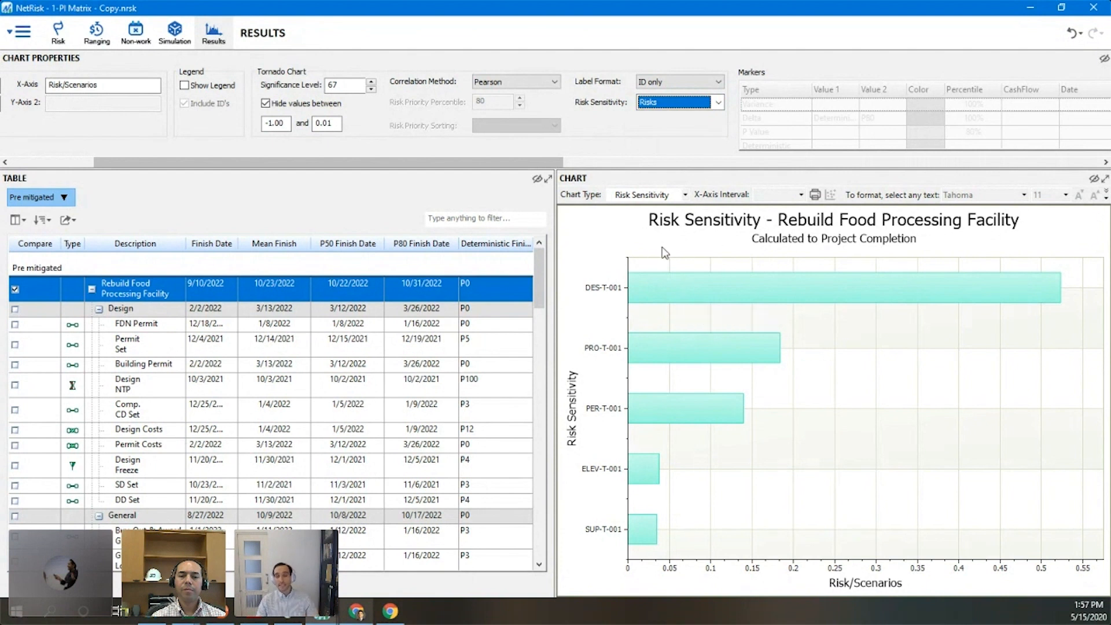
mouse_move(740, 297)
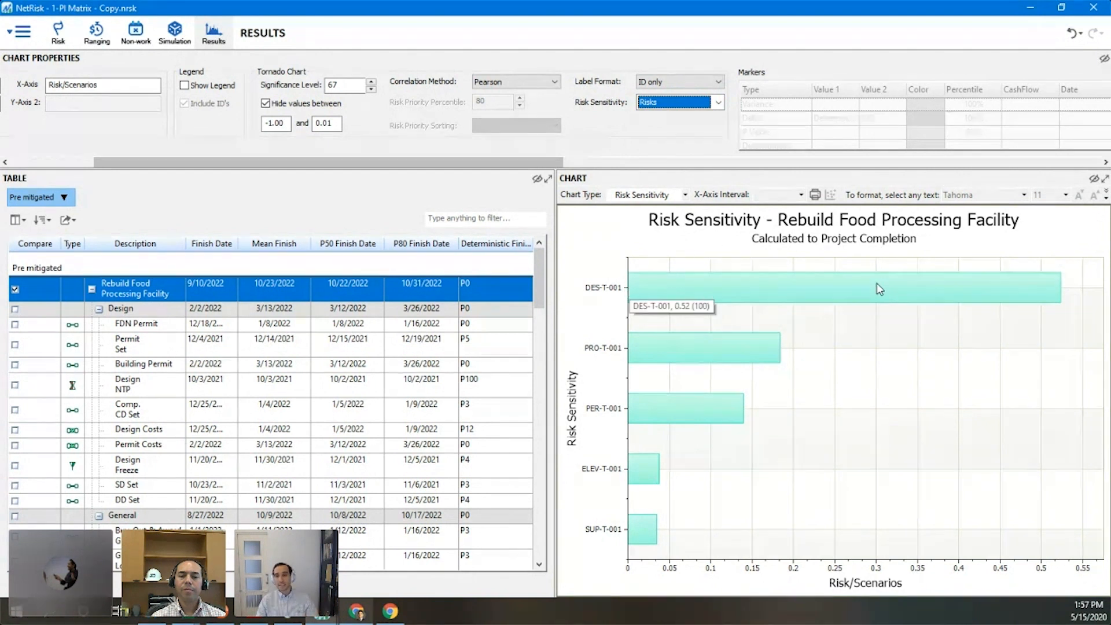
mouse_move(1036, 291)
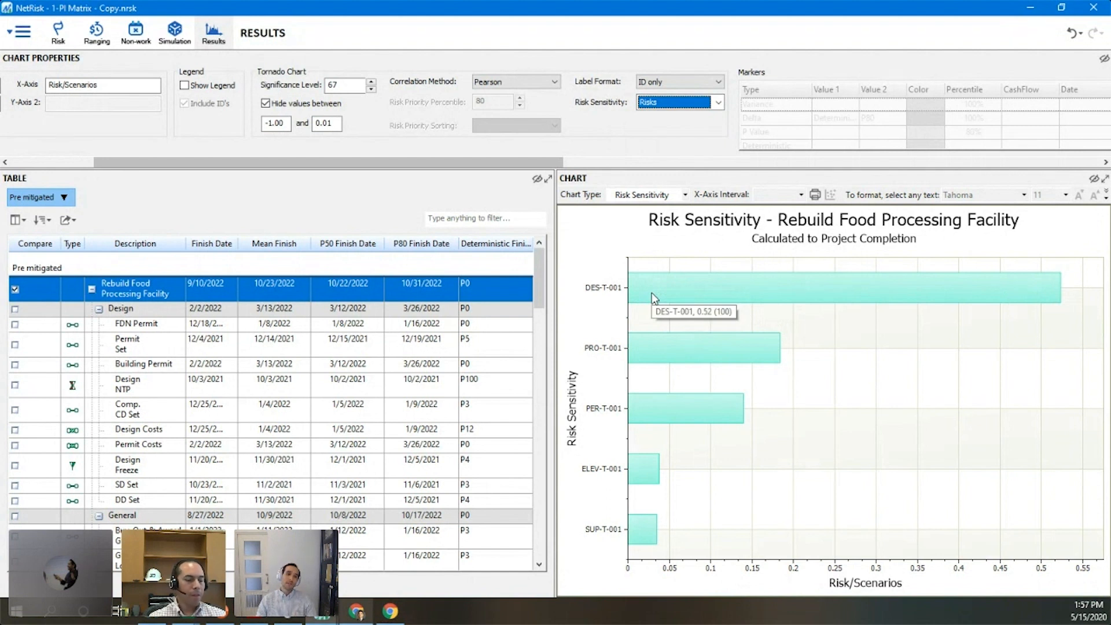
Change the chart to Risk Priority, show the results of Simulation 3 instead of Pre mitigated, and inspect the DES-T-001 bar.
click(669, 195)
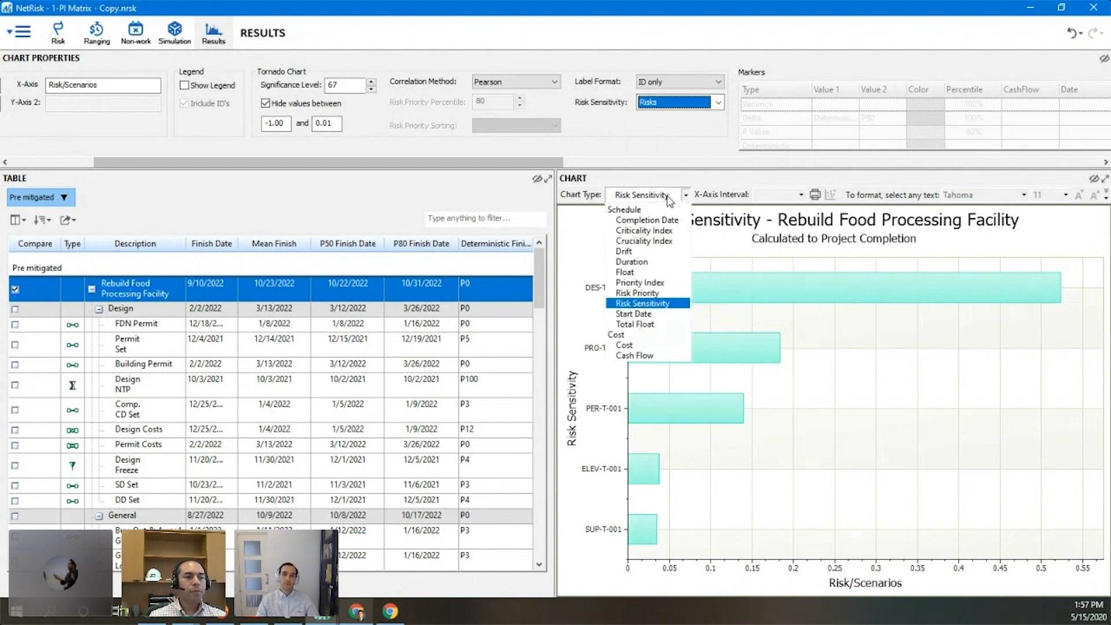
click(653, 295)
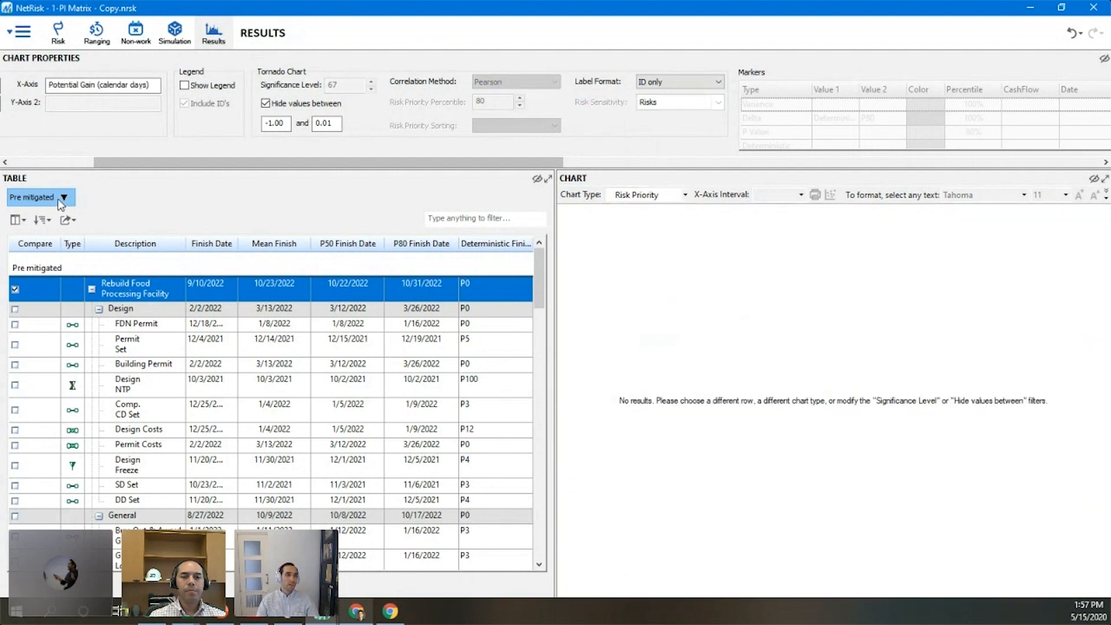
click(60, 198)
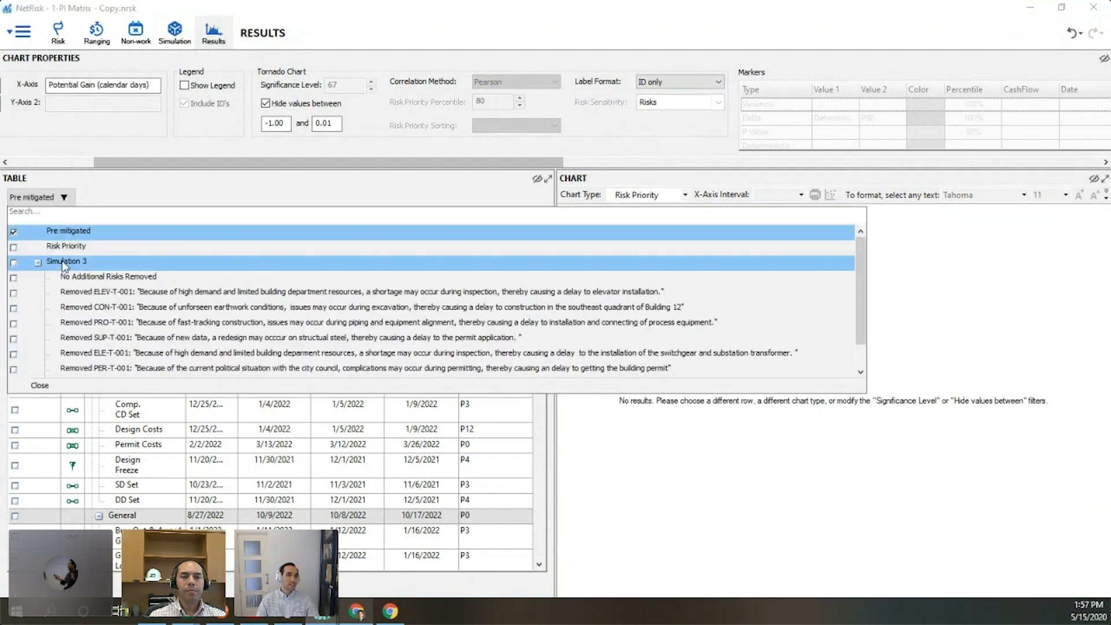
click(61, 264)
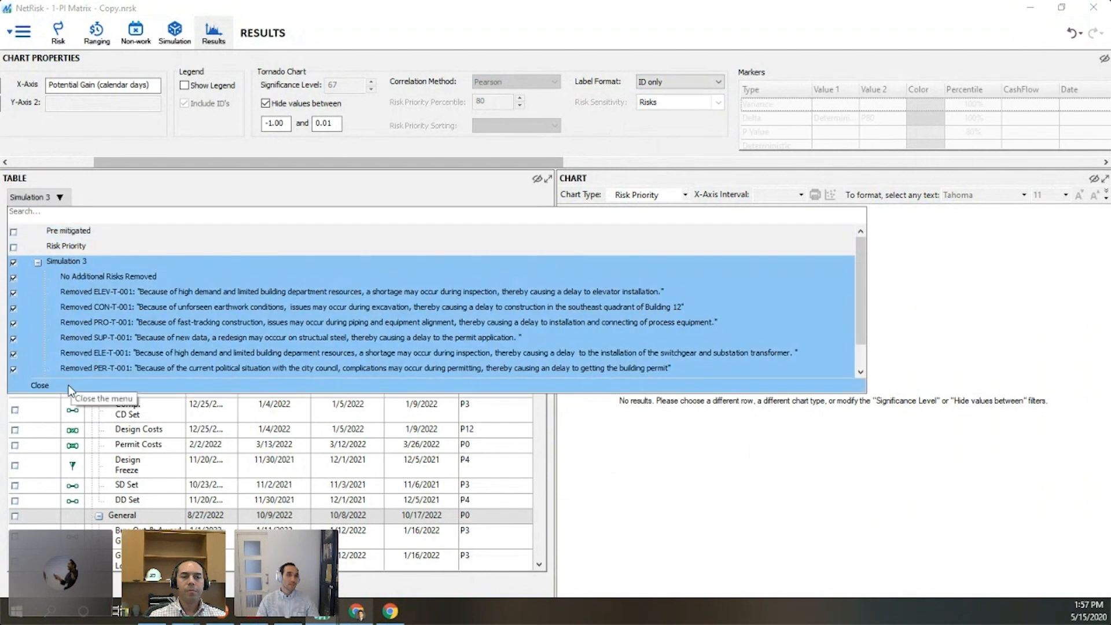
click(41, 386)
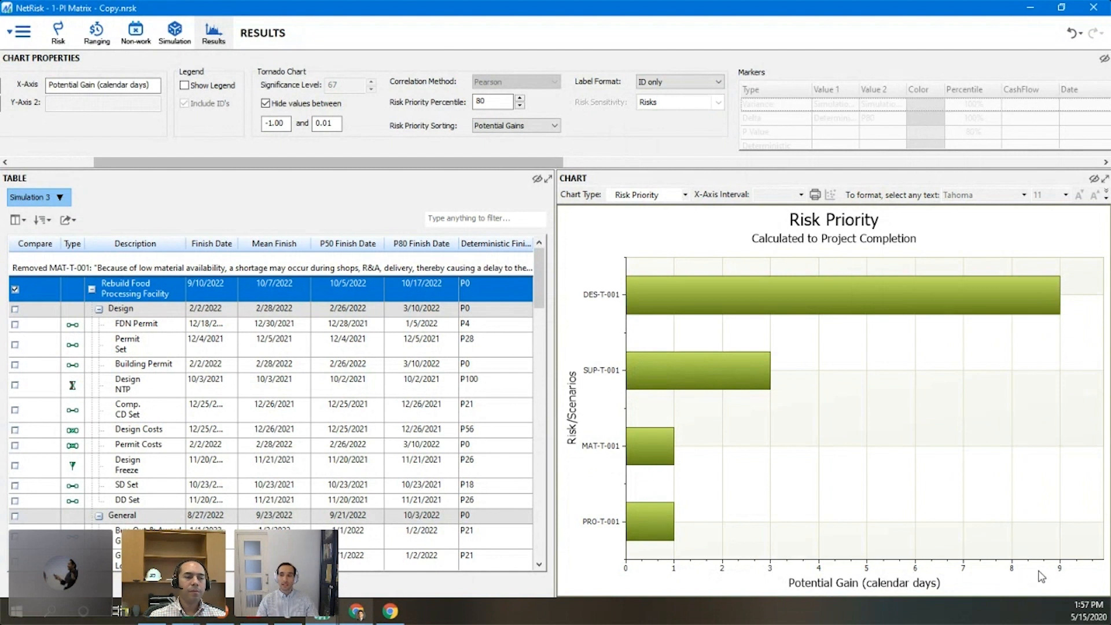
mouse_move(1019, 318)
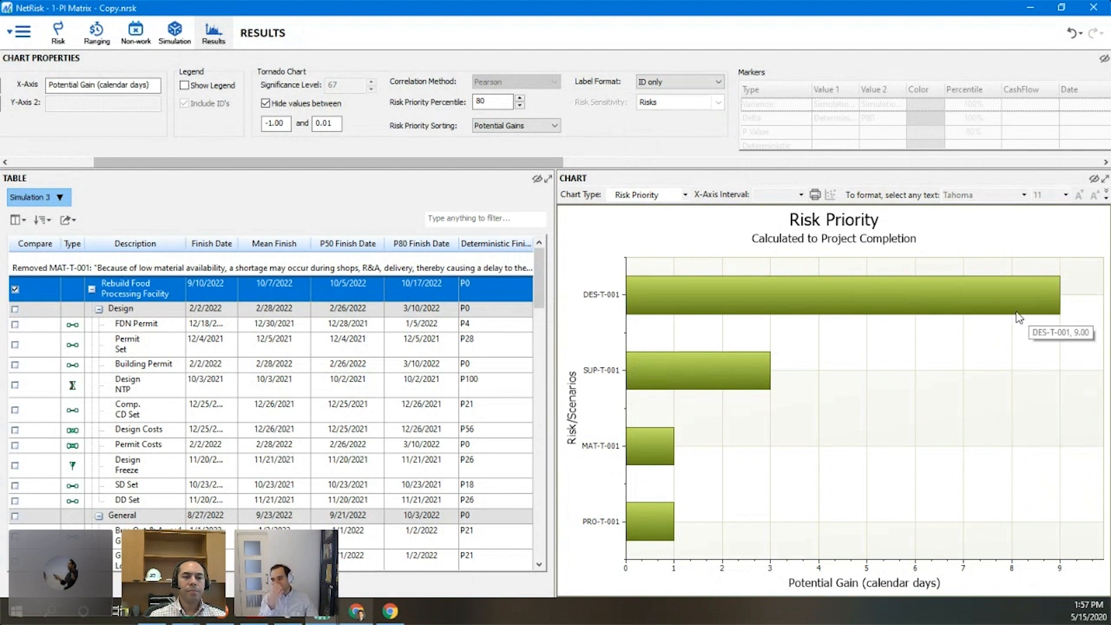